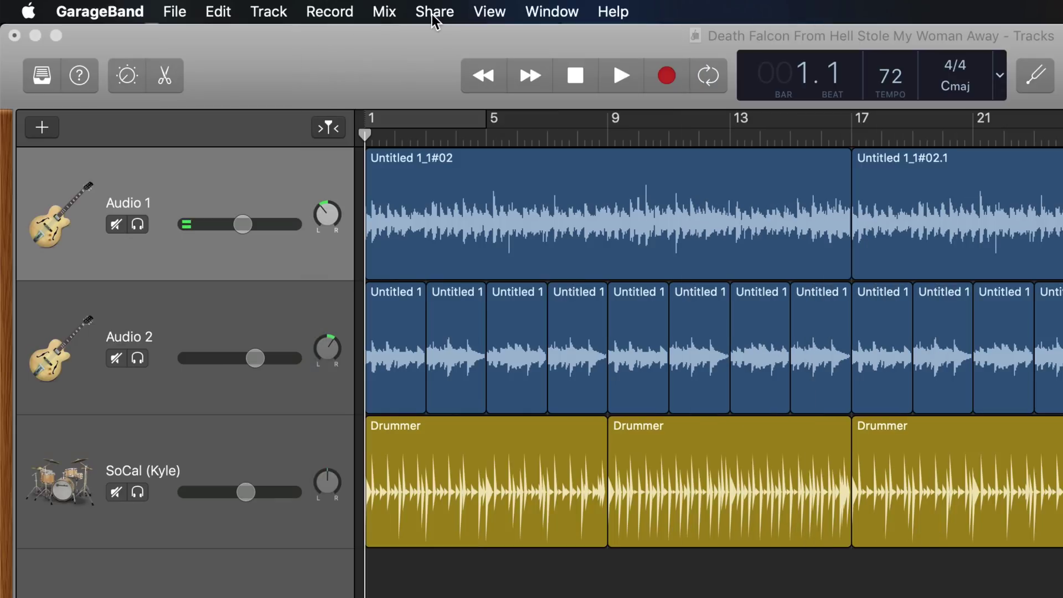
Open the Share menu to list the song's sharing destinations.
{"action": "left_click", "coordinate": [432, 15]}
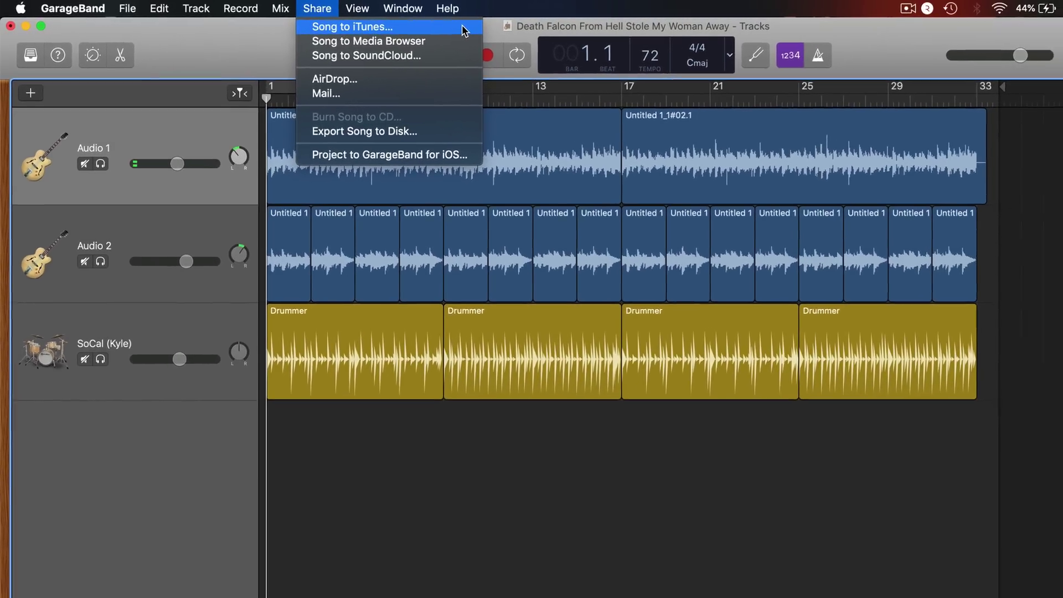
Bounce the full song to iTunes at Uncompressed quality, with cycle-area-only export left off.
{"action": "left_click", "coordinate": [406, 24]}
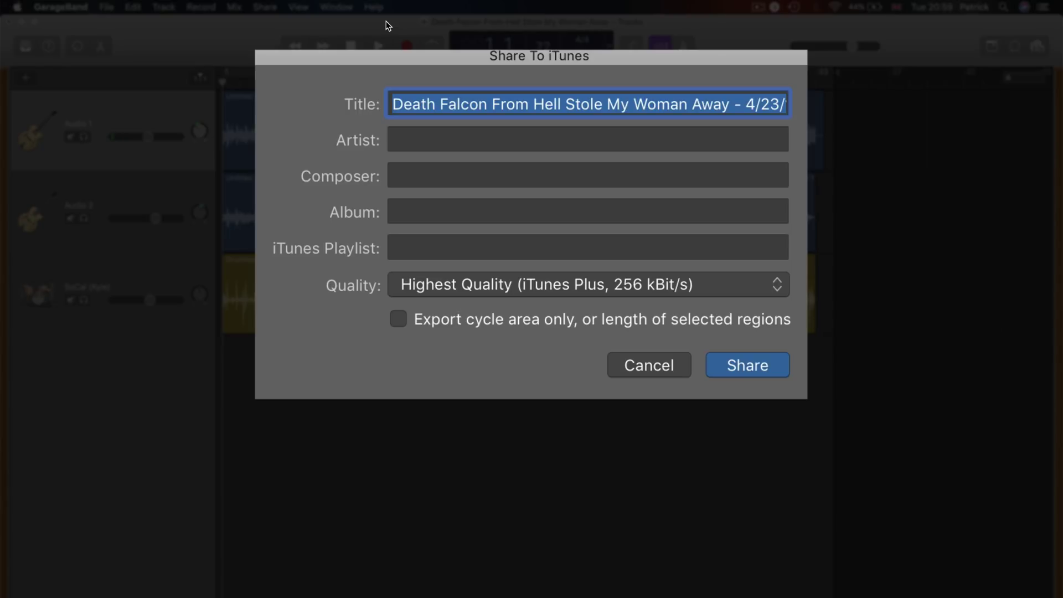
{"action": "key", "text": "Tab"}
{"action": "key", "text": "Tab"}
{"action": "key", "text": "Tab"}
{"action": "key", "text": "Tab"}
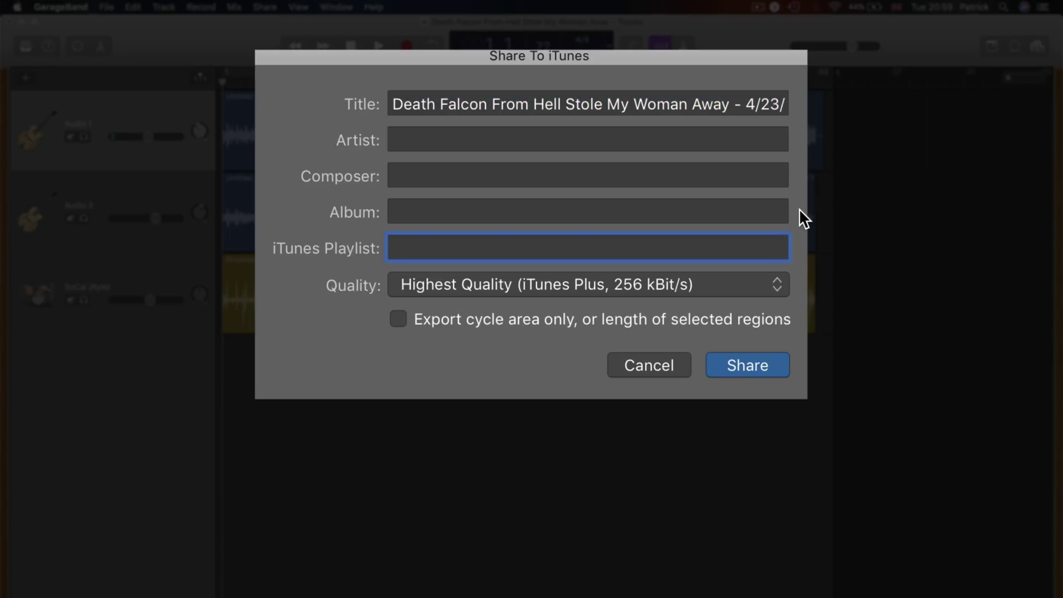
{"action": "left_click", "coordinate": [739, 283]}
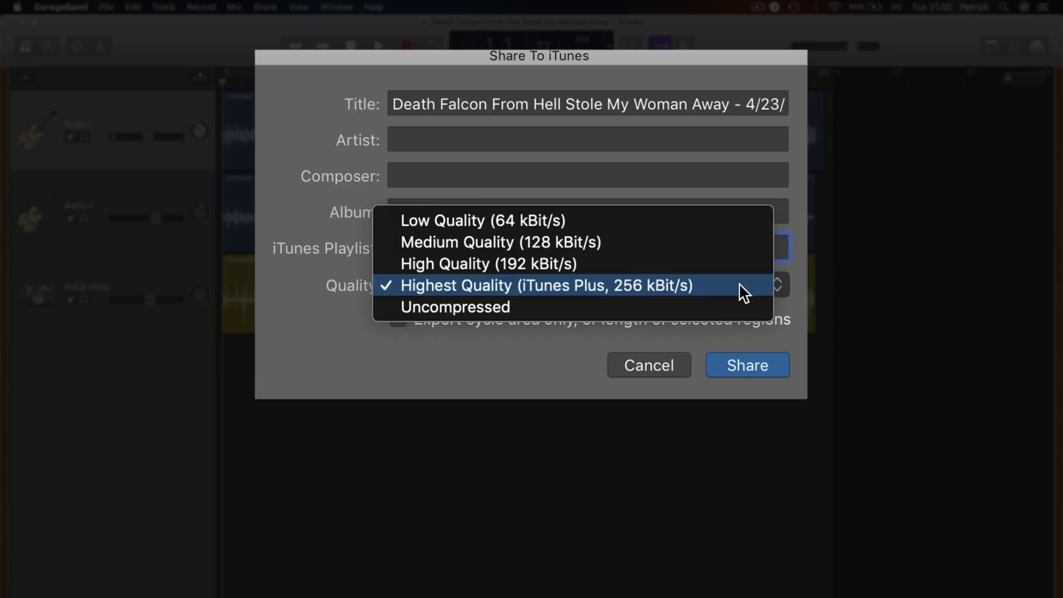
{"action": "left_click", "coordinate": [735, 301]}
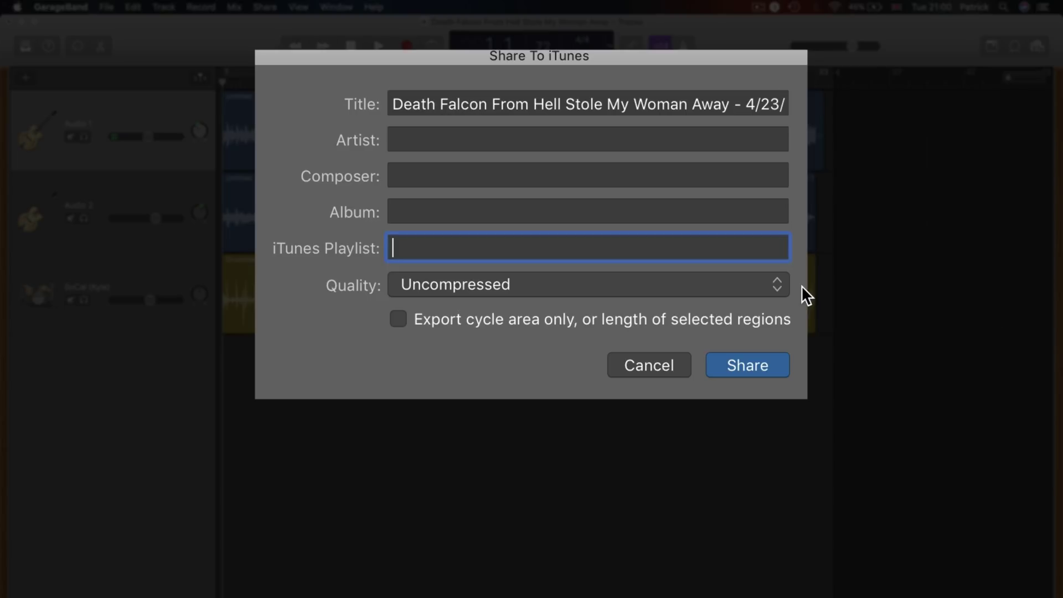
{"action": "left_click", "coordinate": [403, 314]}
{"action": "left_click", "coordinate": [403, 314]}
{"action": "left_click", "coordinate": [403, 314]}
{"action": "left_click", "coordinate": [403, 320]}
{"action": "left_click", "coordinate": [751, 361]}
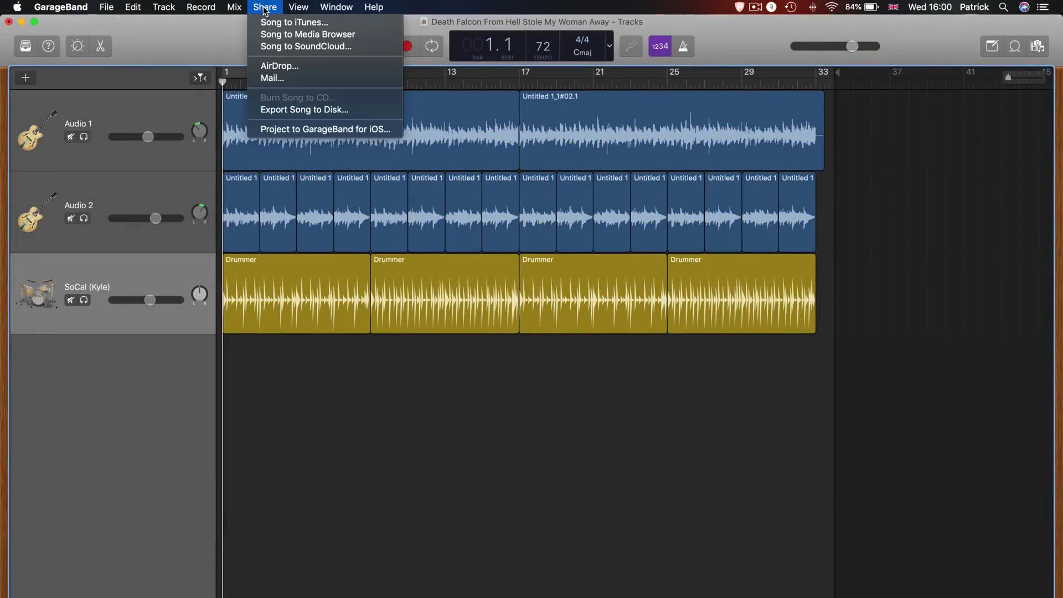
Bounce the song to the Media Browser and search it for 'death'.
{"action": "left_click", "coordinate": [374, 35]}
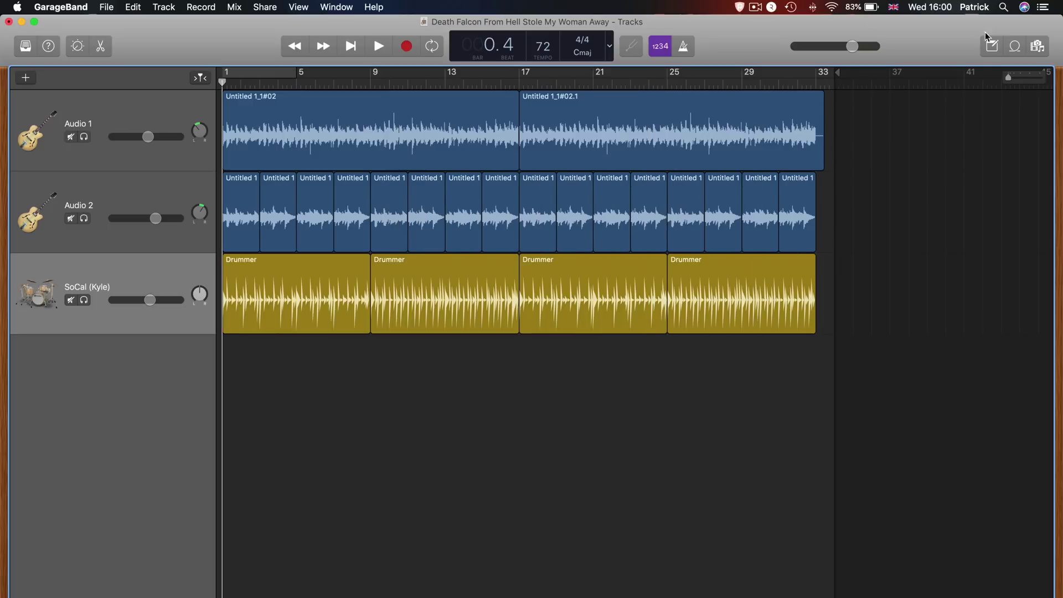
{"action": "left_click", "coordinate": [1037, 47]}
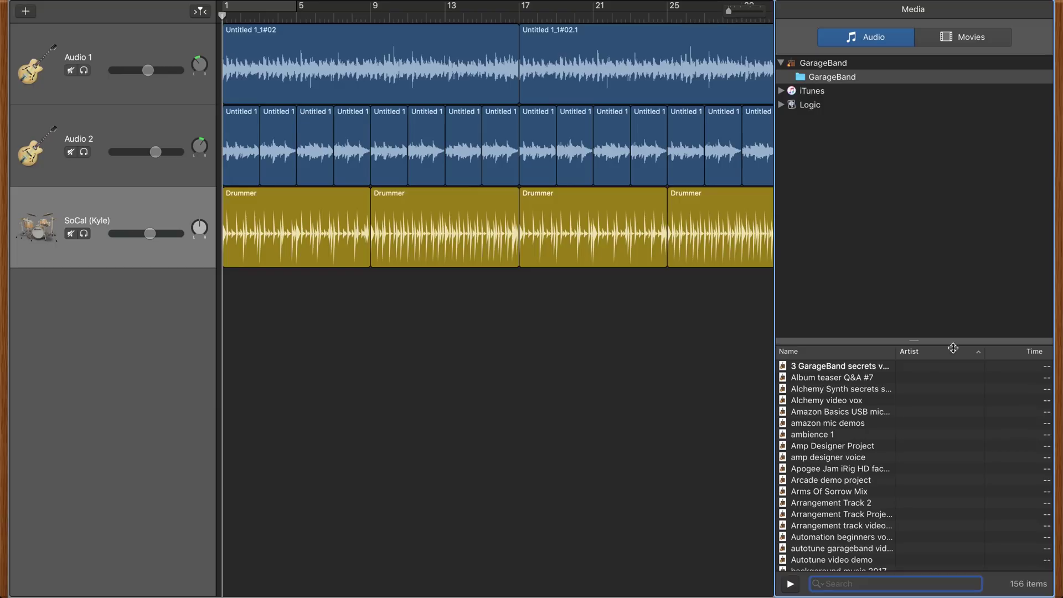
{"action": "type", "text": "death"}
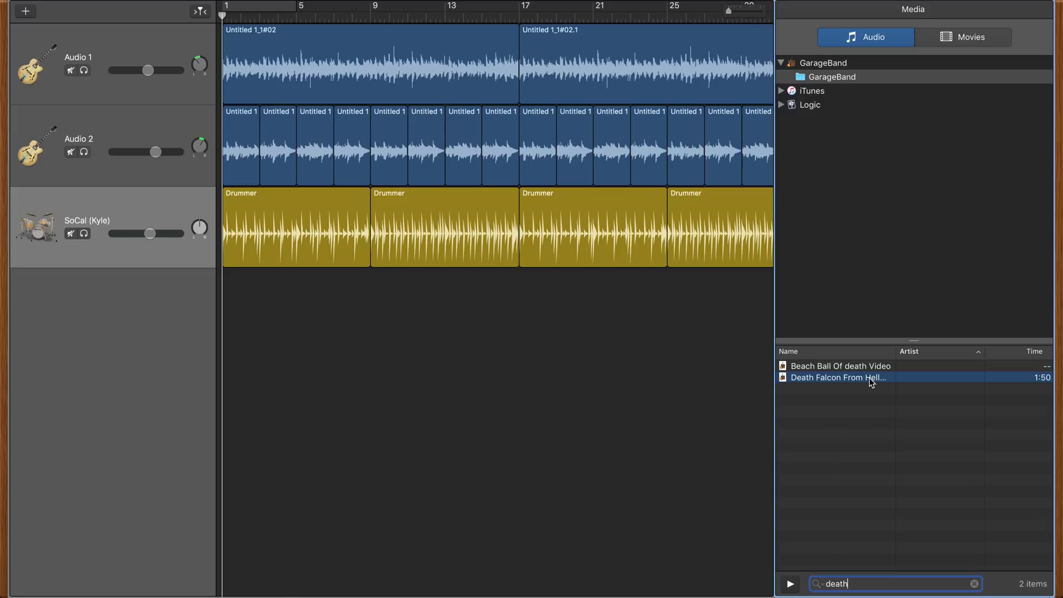
Import the bounce below the drums as an Output track, solo it and play it.
{"action": "left_click_drag", "start_coordinate": [872, 382], "coordinate": [214, 298]}
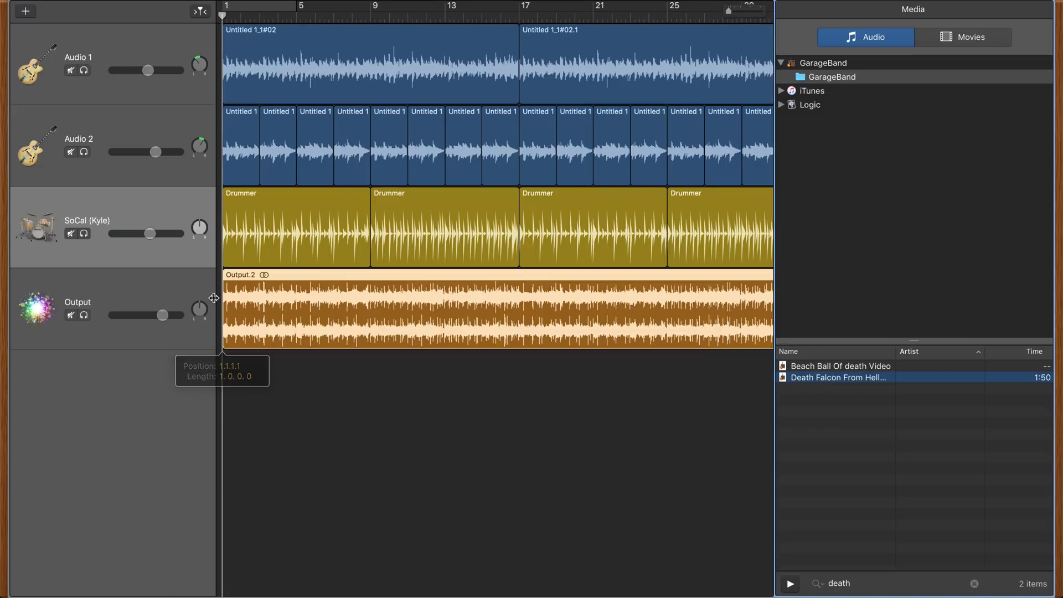
{"action": "left_click", "coordinate": [84, 315]}
{"action": "key", "text": "space"}
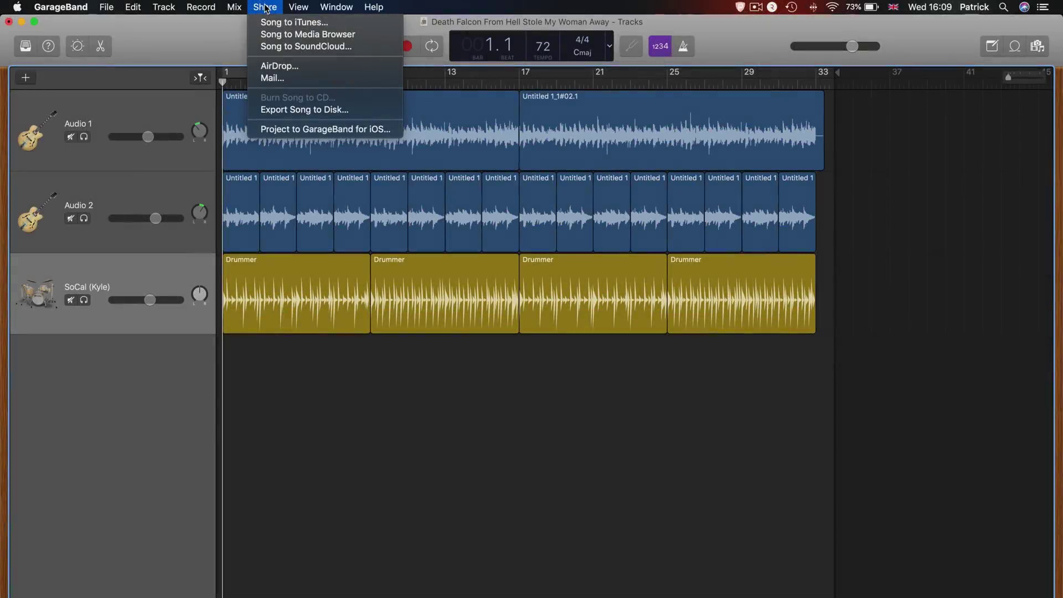
Upload to SoundCloud at Highest Quality, Private, with downloads off and streaming allowed.
{"action": "left_click", "coordinate": [376, 51]}
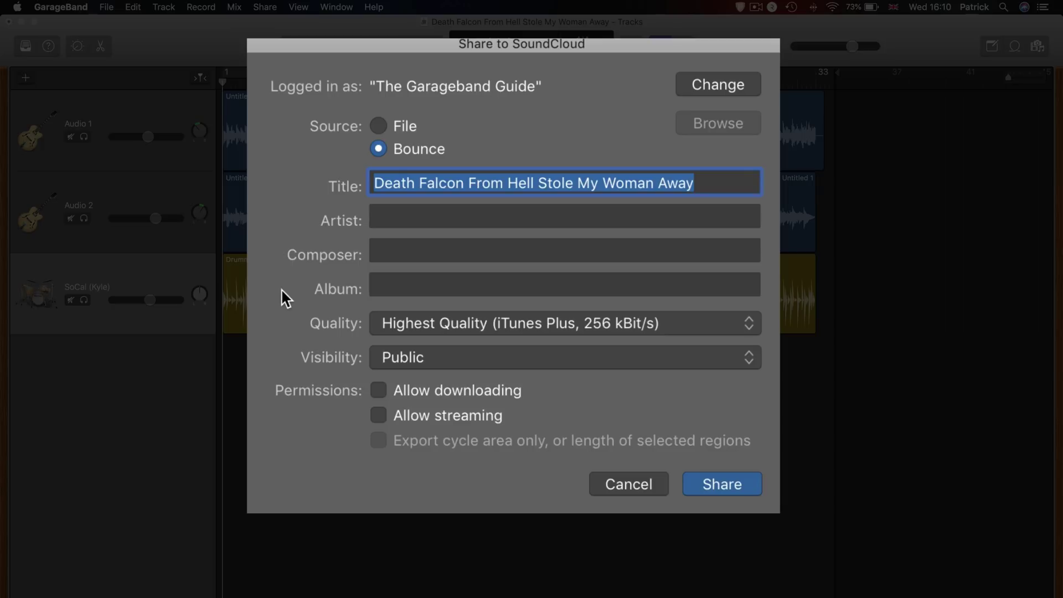
{"action": "left_click", "coordinate": [433, 324]}
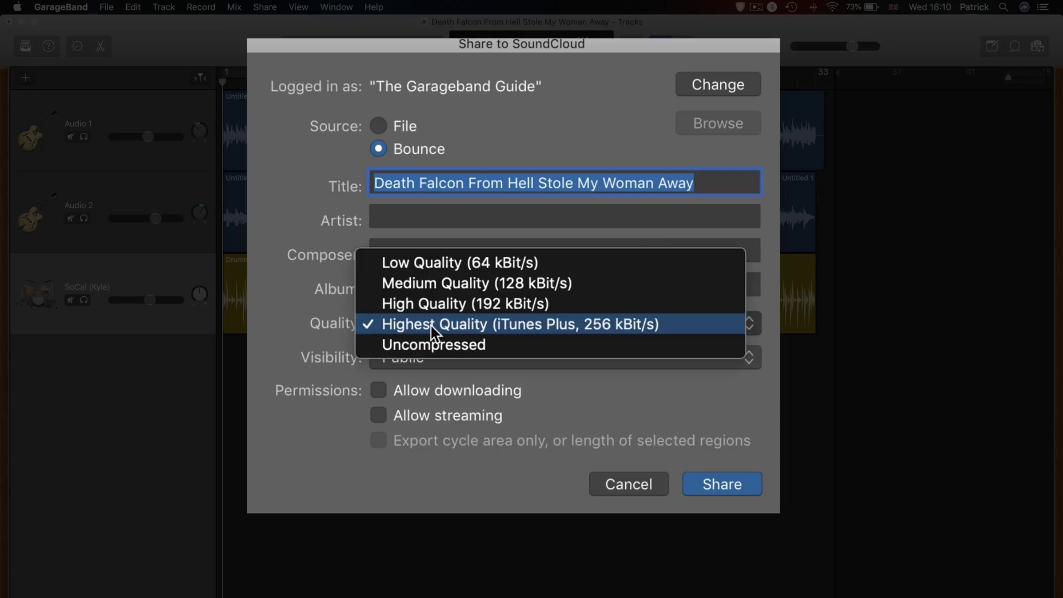
{"action": "left_click", "coordinate": [433, 327]}
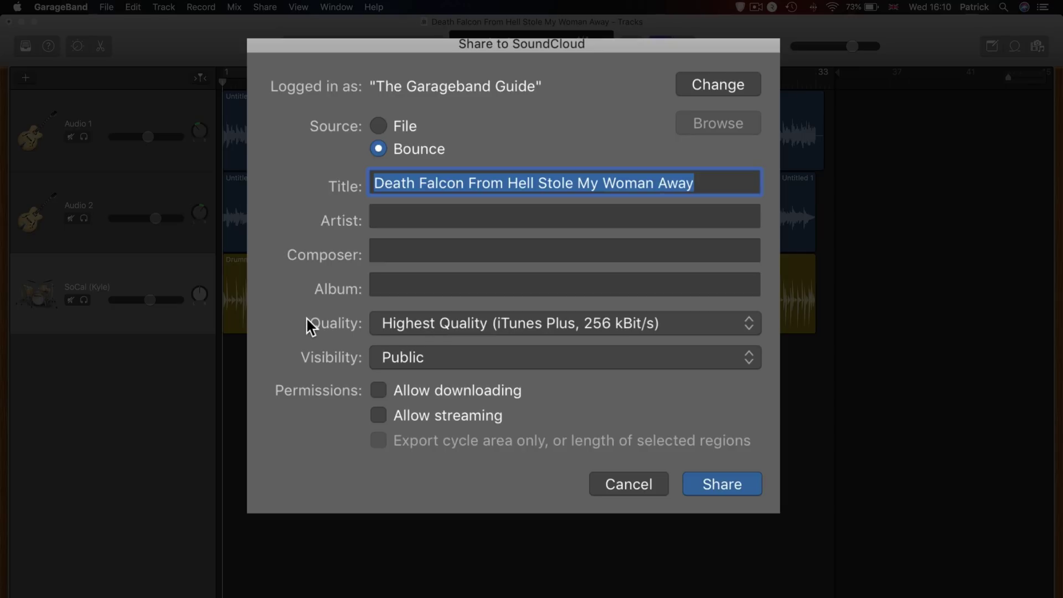
{"action": "left_click", "coordinate": [520, 358]}
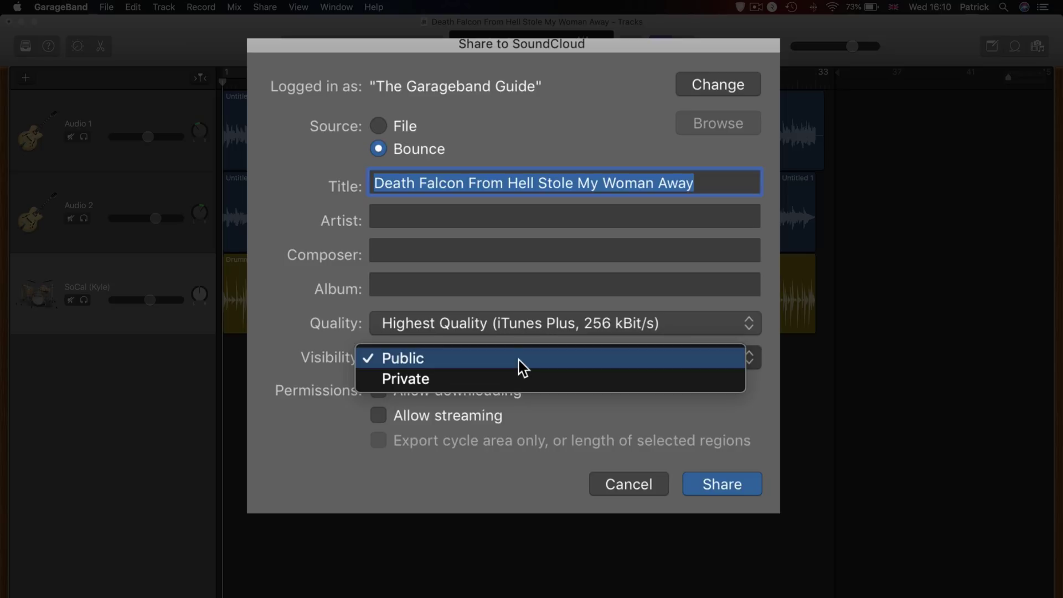
{"action": "left_click", "coordinate": [519, 380]}
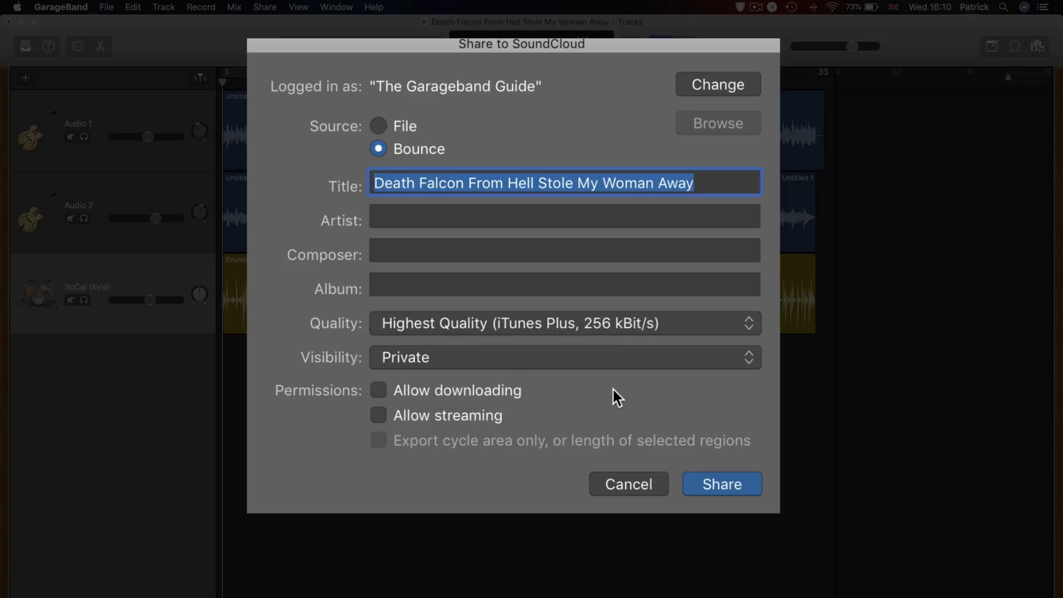
{"action": "left_click", "coordinate": [379, 389]}
{"action": "left_click", "coordinate": [379, 415]}
{"action": "left_click", "coordinate": [724, 485]}
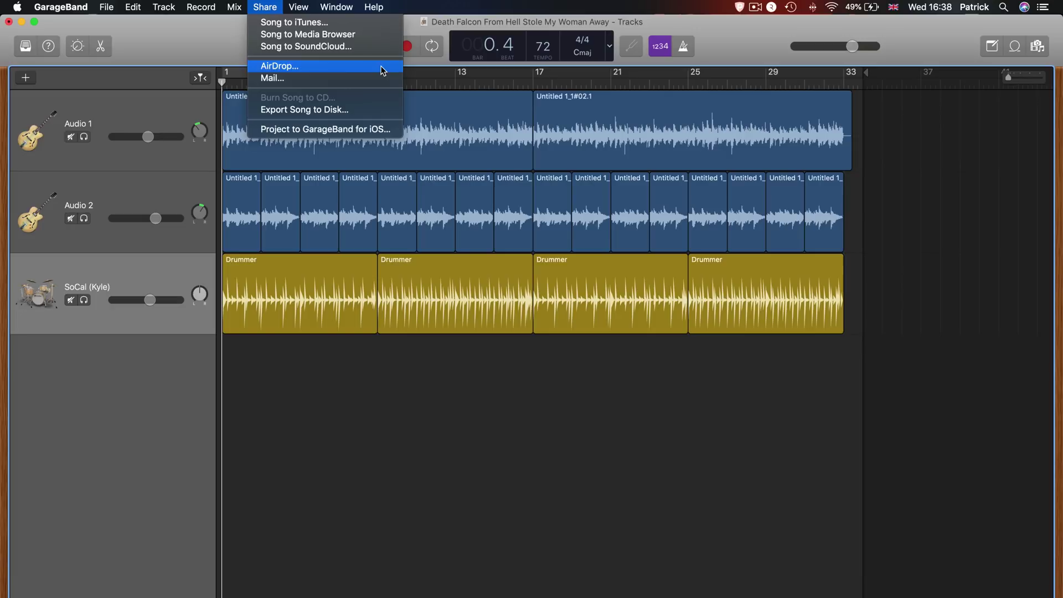
AirDrop a Highest Quality bounce of the song to the nearby iPad.
{"action": "left_click", "coordinate": [382, 67]}
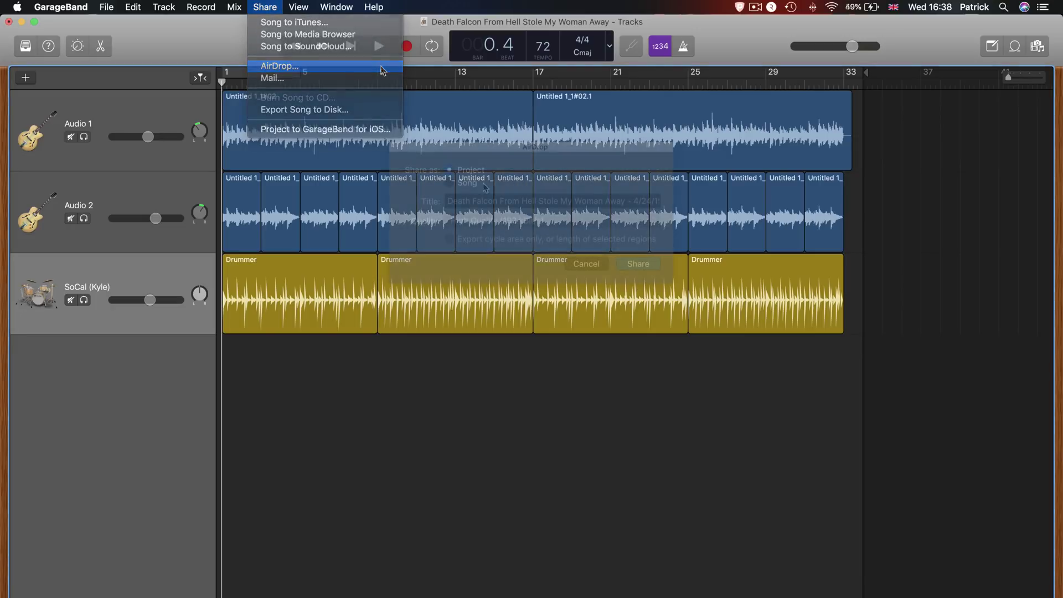
{"action": "left_click", "coordinate": [529, 222]}
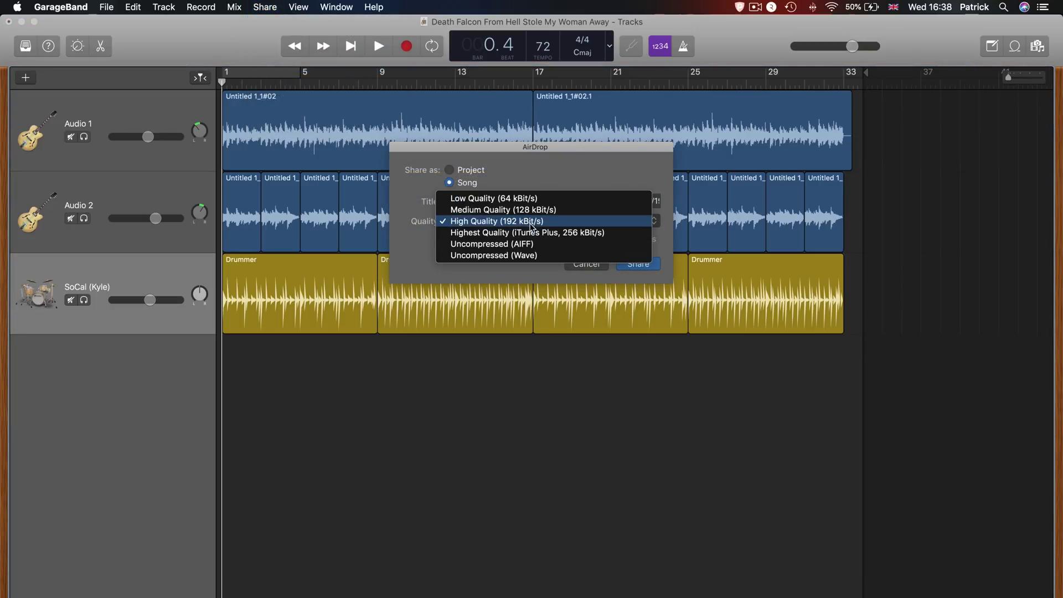
{"action": "left_click", "coordinate": [533, 232]}
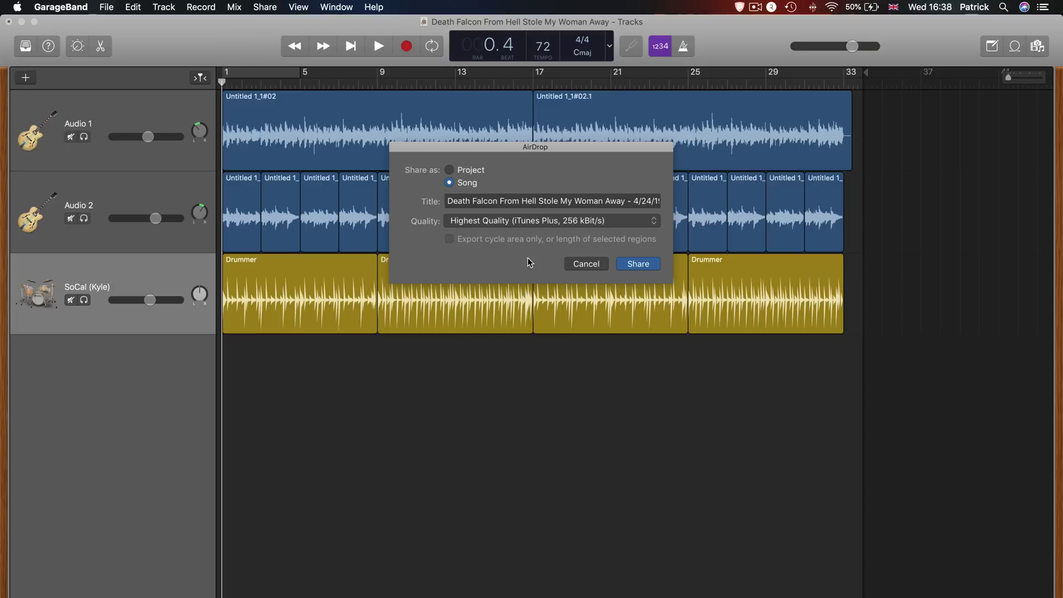
{"action": "left_click", "coordinate": [639, 264]}
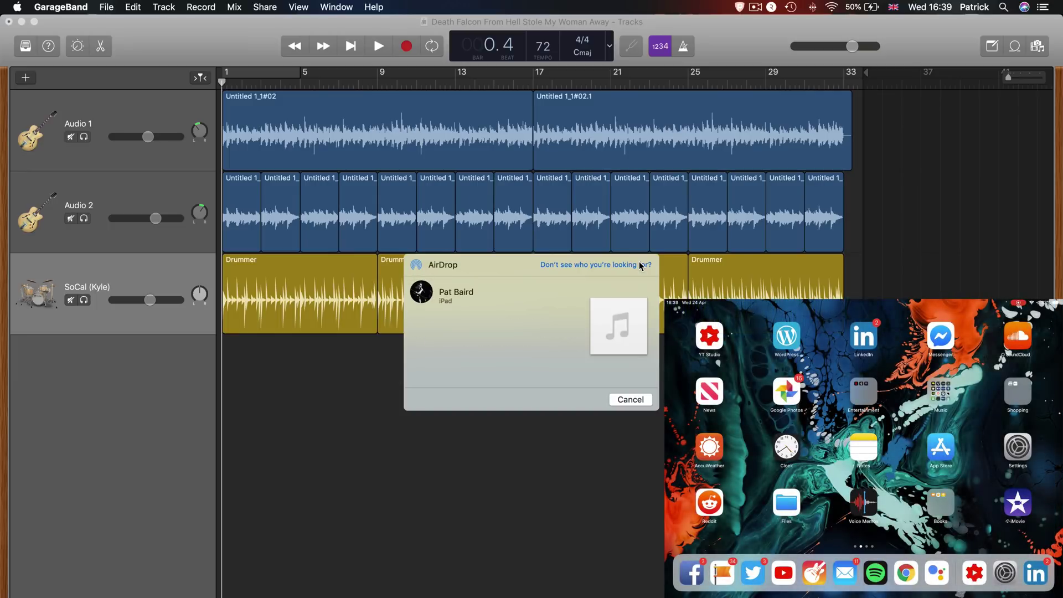
{"action": "left_click", "coordinate": [422, 291]}
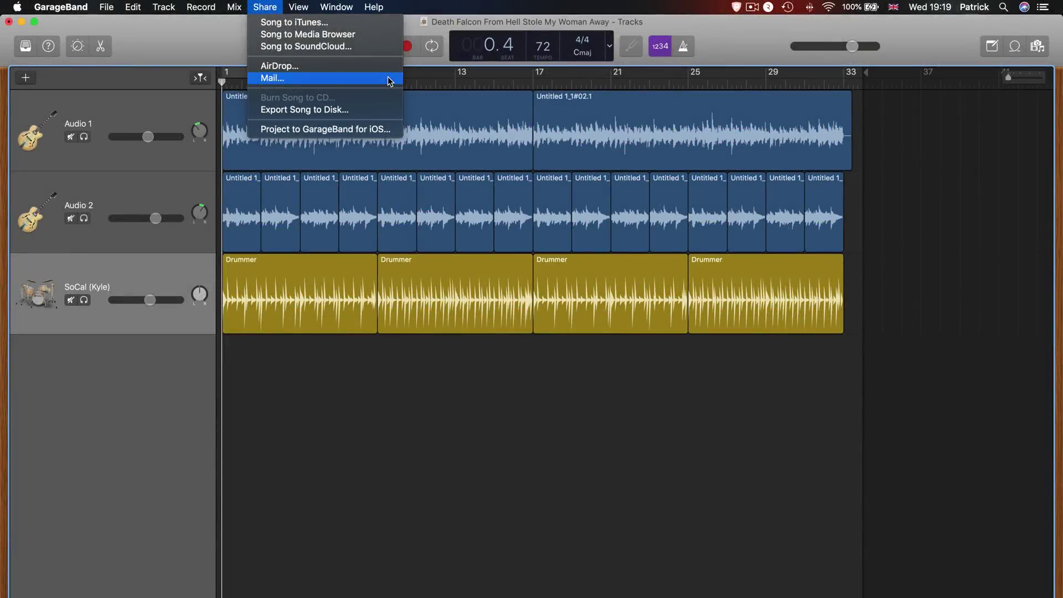
Attach the whole project, not a song bounce, to a new Mail message.
{"action": "left_click", "coordinate": [390, 81]}
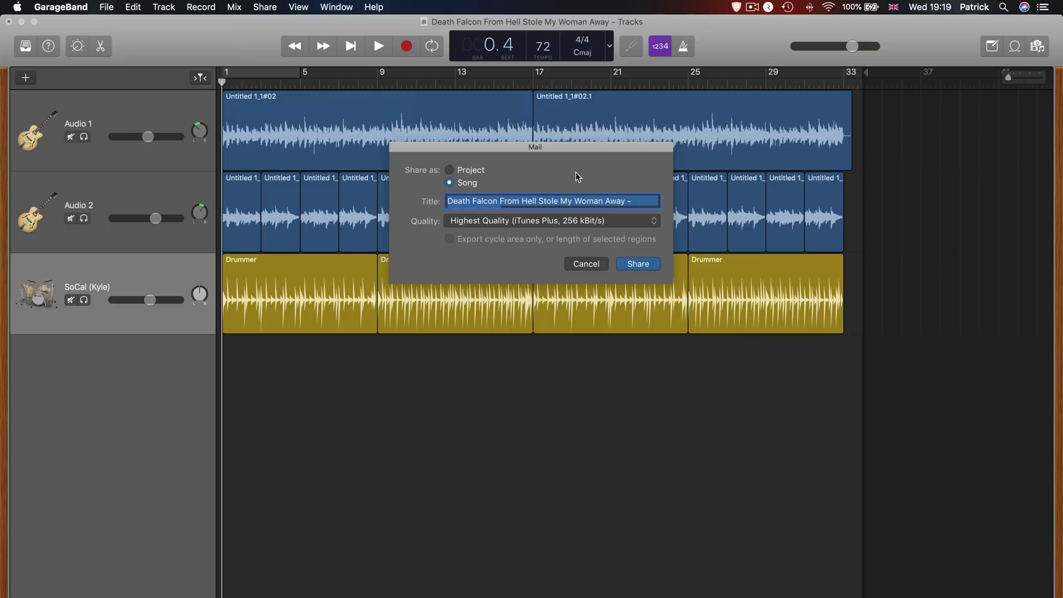
{"action": "left_click", "coordinate": [449, 170]}
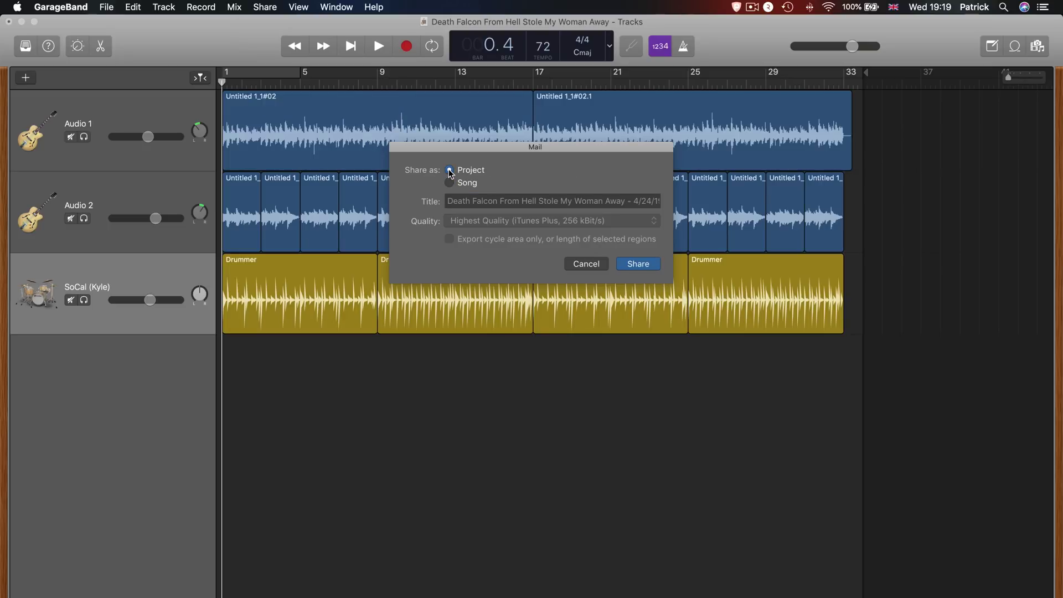
{"action": "left_click", "coordinate": [645, 267]}
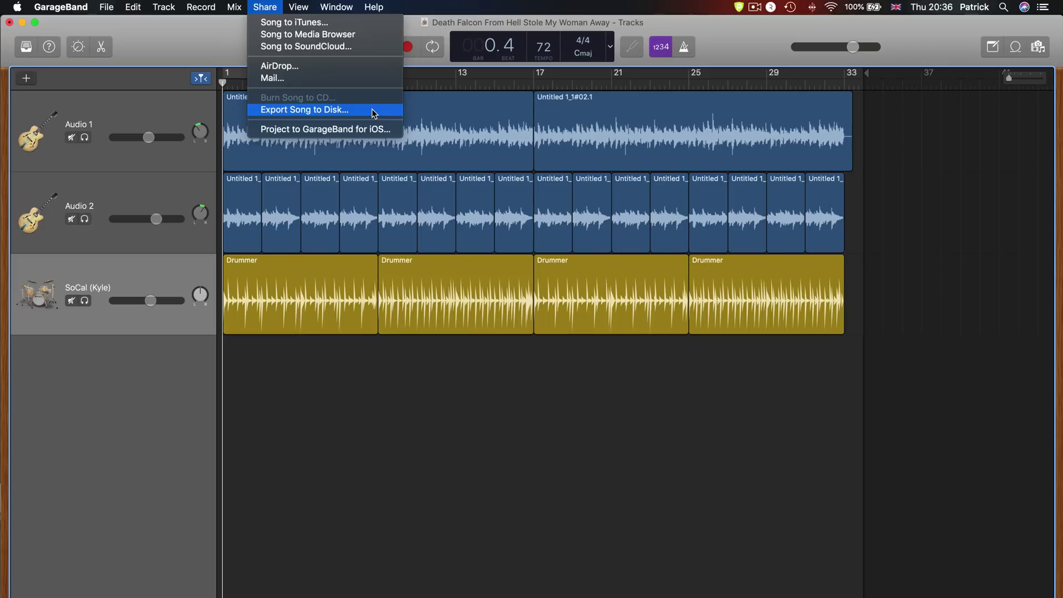
Start Export Song to Disk and set the save location to the Desktop.
{"action": "left_click", "coordinate": [370, 109]}
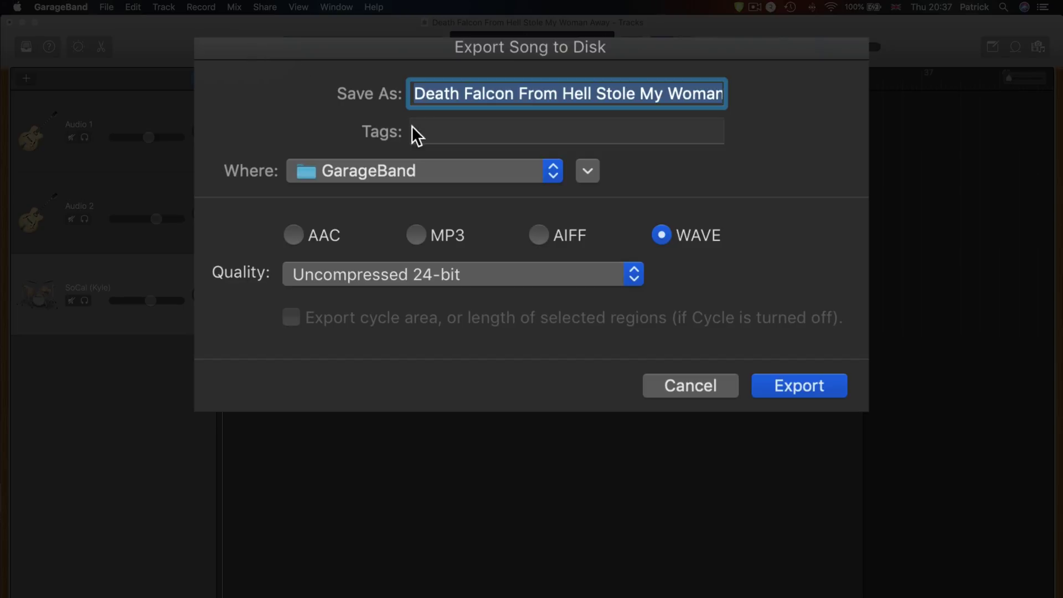
{"action": "left_click", "coordinate": [476, 170]}
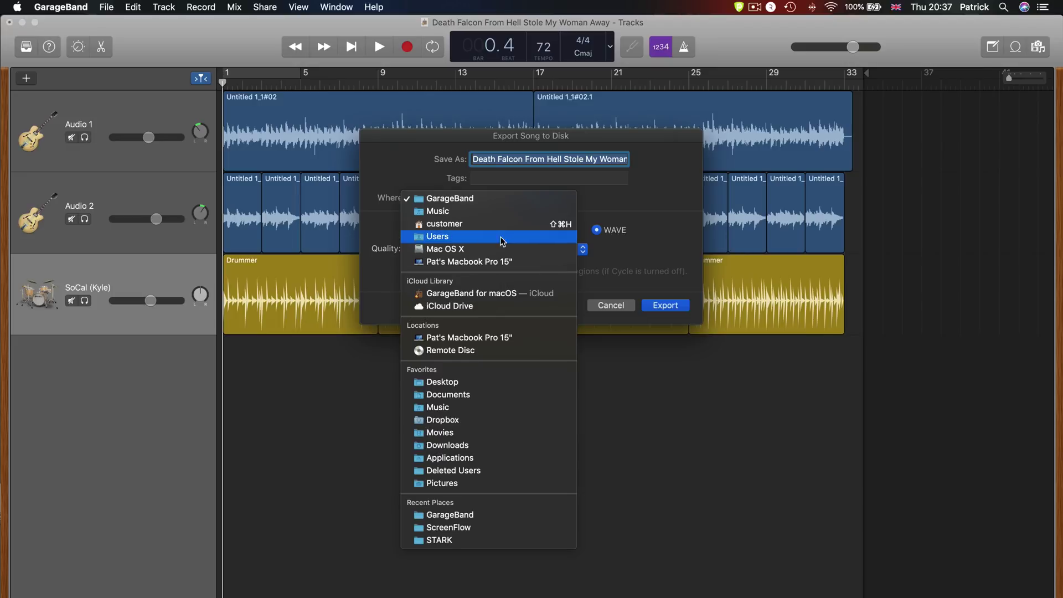
{"action": "left_click", "coordinate": [507, 382]}
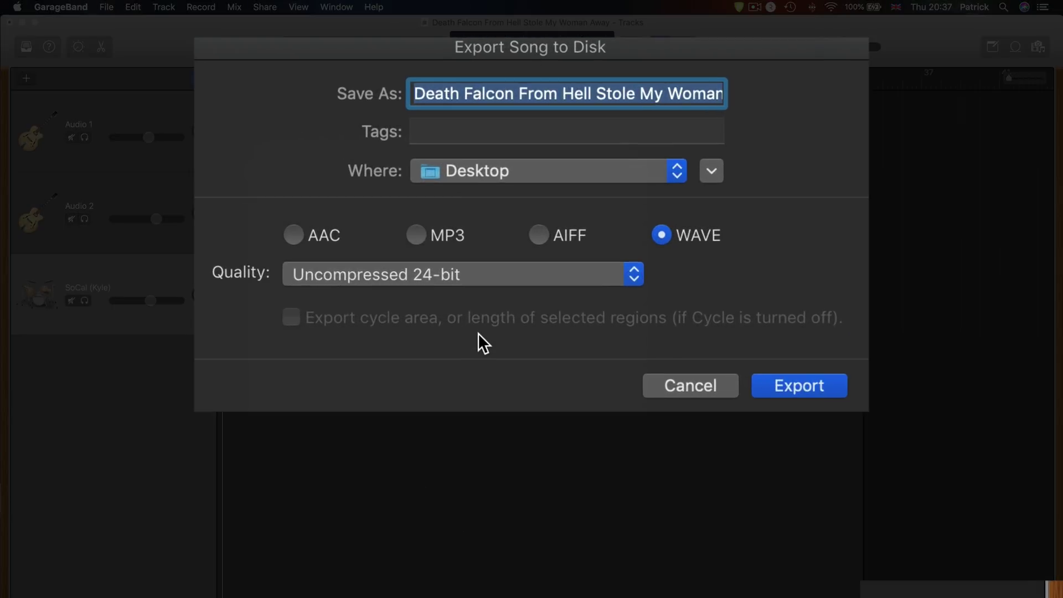
Check MP3 at highest quality, then revert to WAVE Uncompressed 24-bit for the export.
{"action": "left_click", "coordinate": [423, 235]}
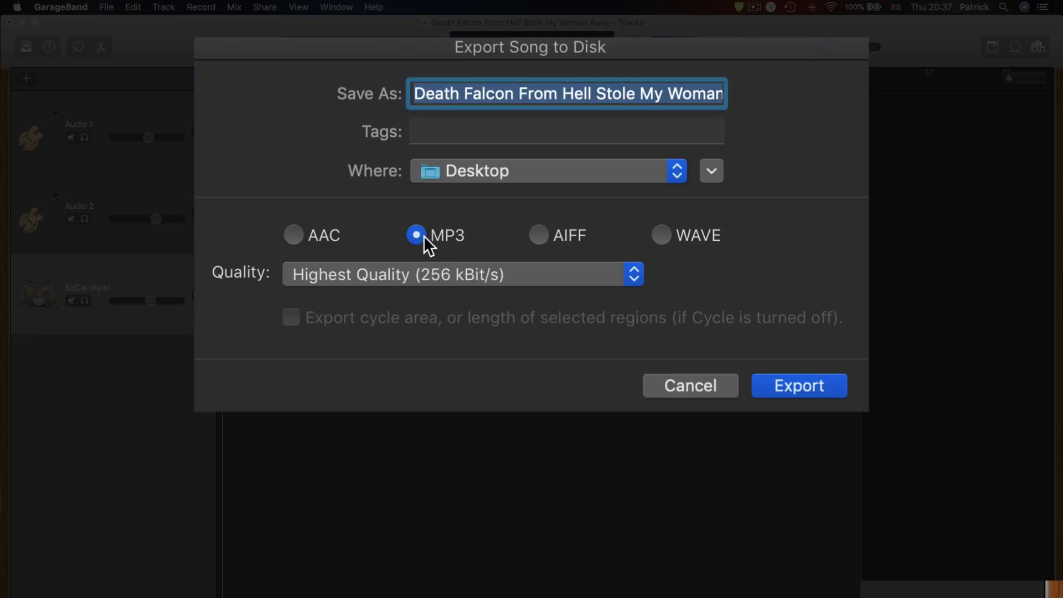
{"action": "left_click", "coordinate": [467, 273]}
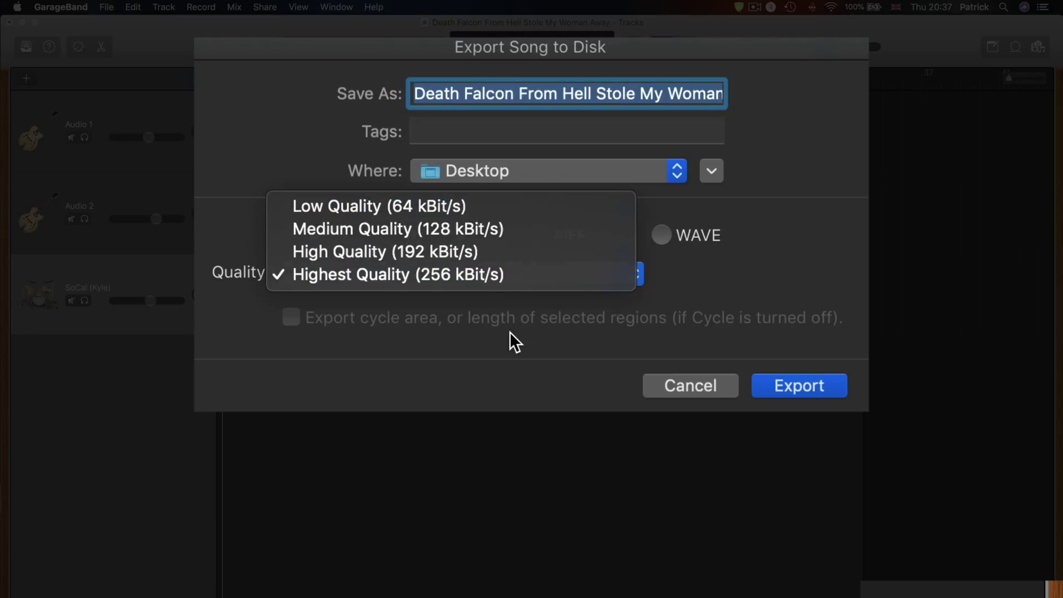
{"action": "left_click", "coordinate": [517, 310]}
{"action": "left_click", "coordinate": [661, 236]}
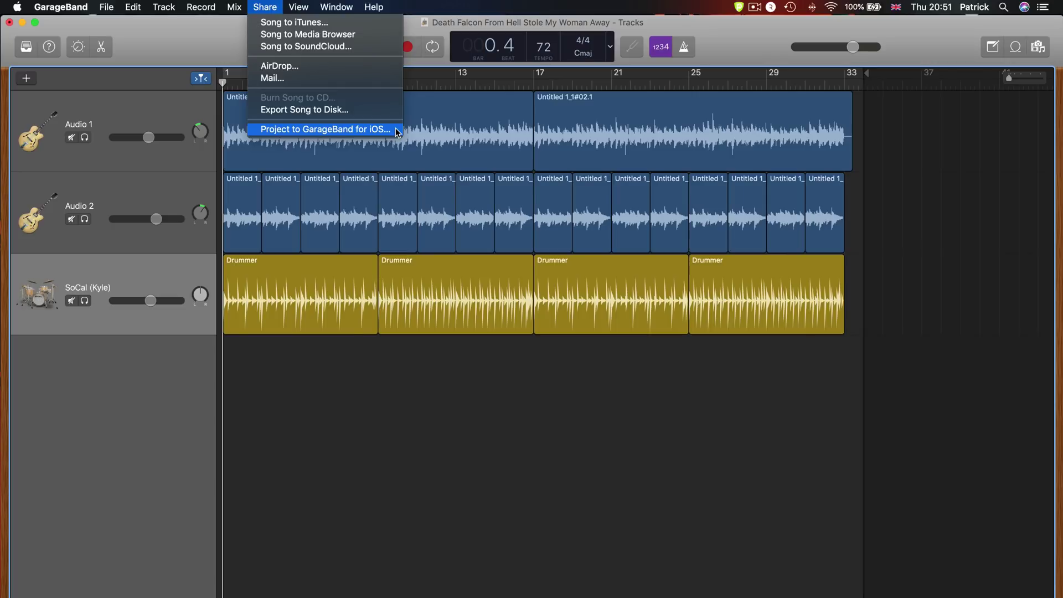
Save the project for GarageBand for iOS to iCloud Drive.
{"action": "left_click", "coordinate": [397, 132]}
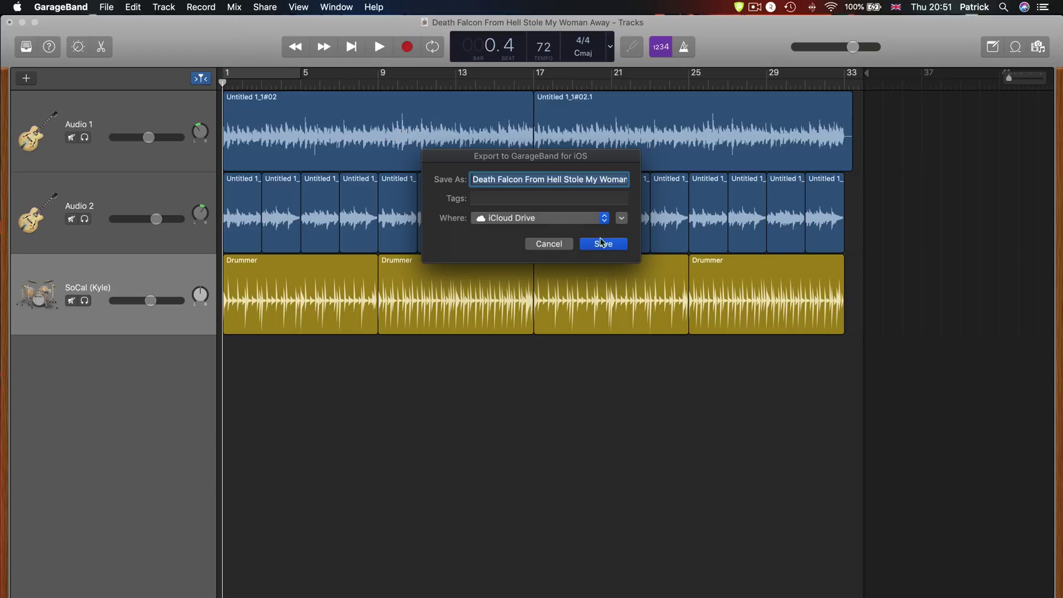
{"action": "left_click", "coordinate": [622, 250]}
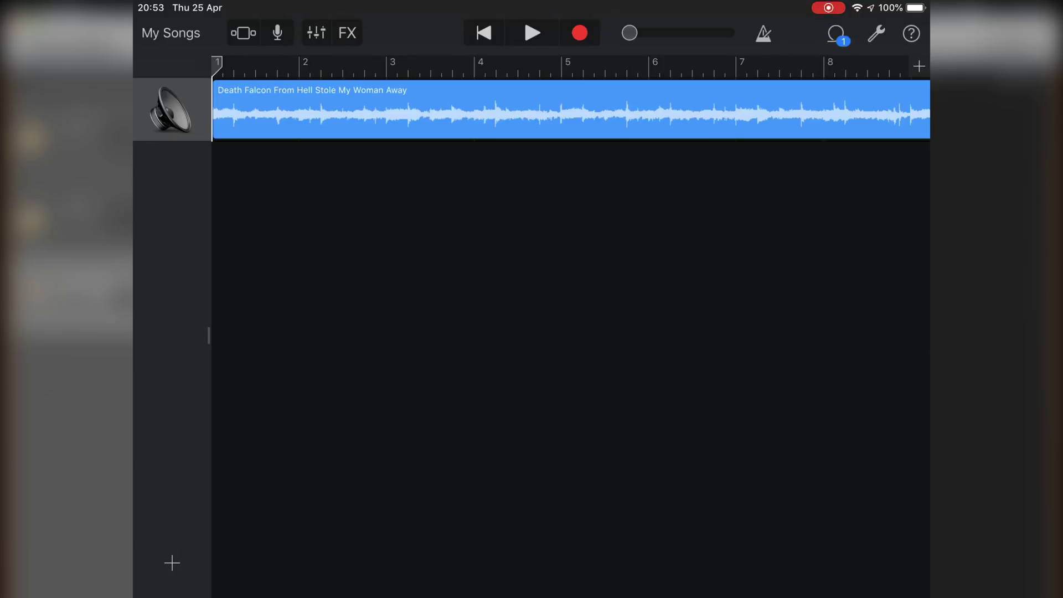
Play the imported song briefly, then return the playhead to the start.
{"action": "key", "text": "space"}
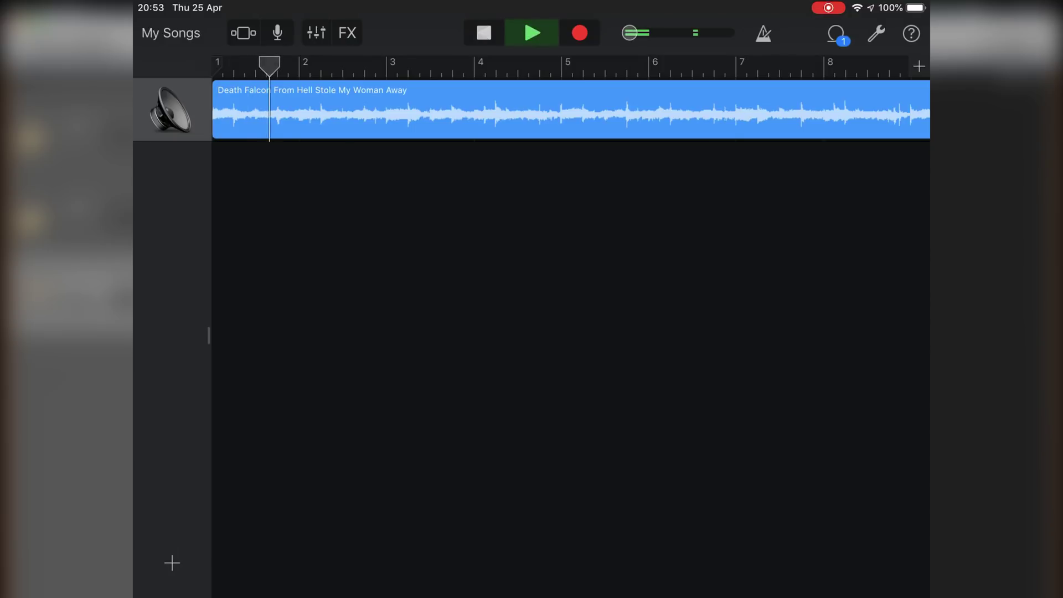
{"action": "key", "text": "space"}
{"action": "key", "text": "Return"}
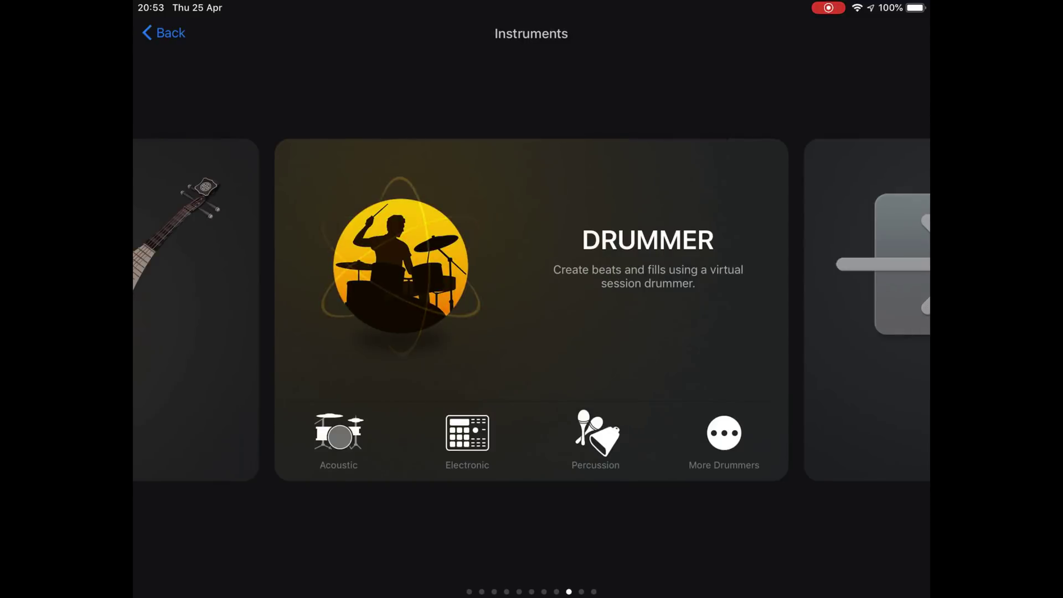
Add an Isabela percussion drummer track on Coconut Grove and preview it.
{"action": "left_click", "coordinate": [595, 437]}
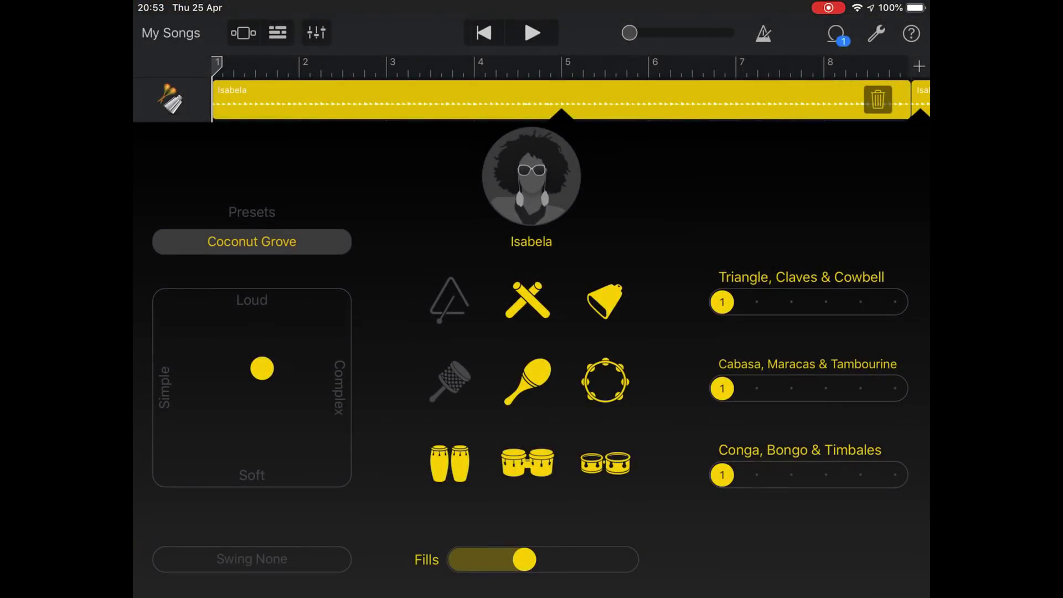
{"action": "left_click", "coordinate": [532, 33]}
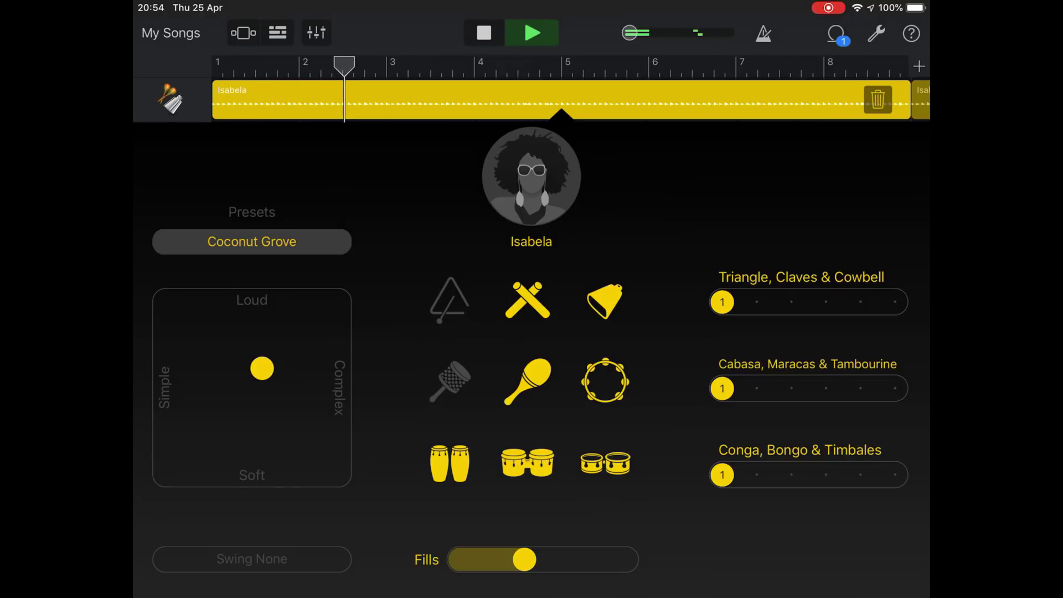
{"action": "left_click", "coordinate": [484, 33]}
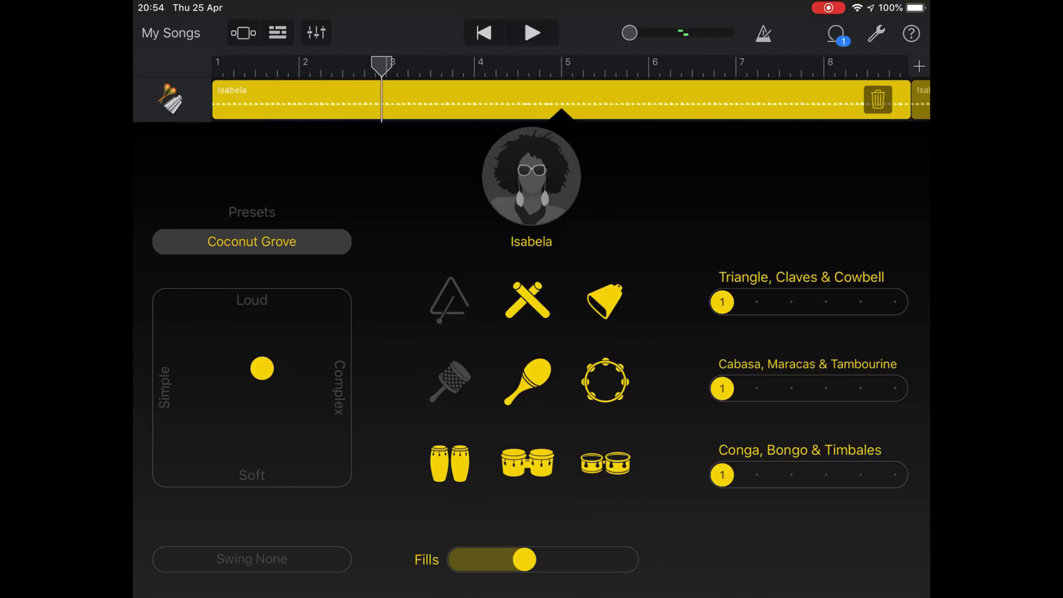
{"action": "left_click", "coordinate": [484, 33]}
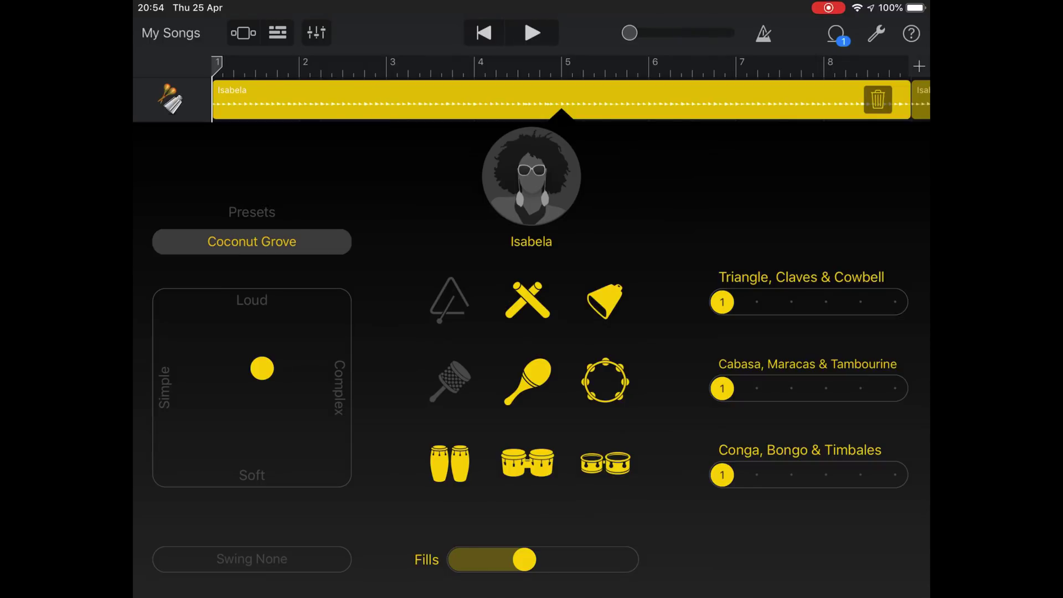
{"action": "left_click", "coordinate": [277, 33]}
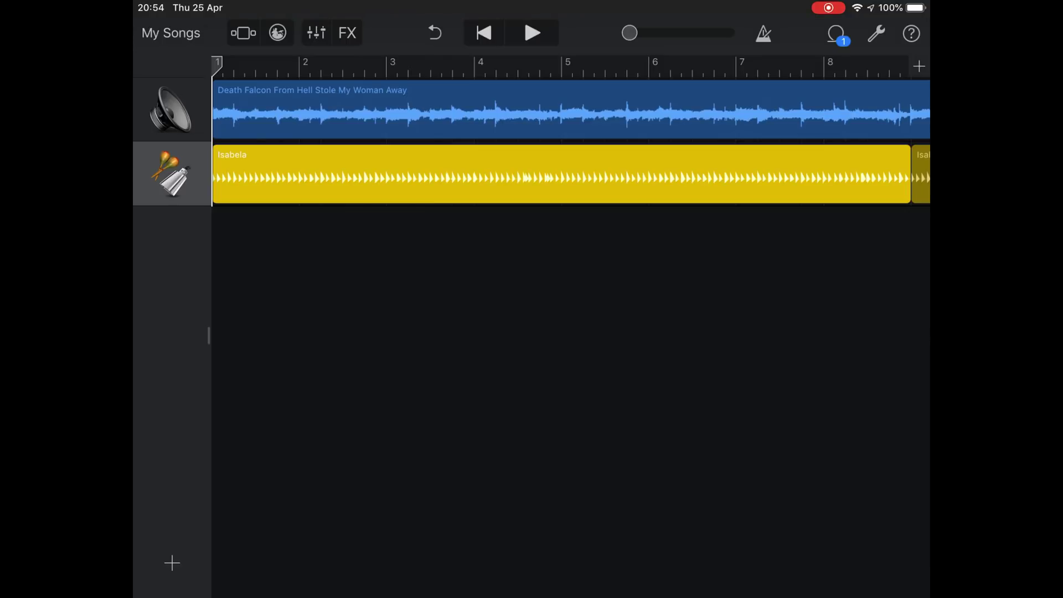
Save the song and AirDrop it as a multitrack Project to the MacBook Pro.
{"action": "left_click", "coordinate": [171, 32]}
{"action": "left_click", "coordinate": [720, 171]}
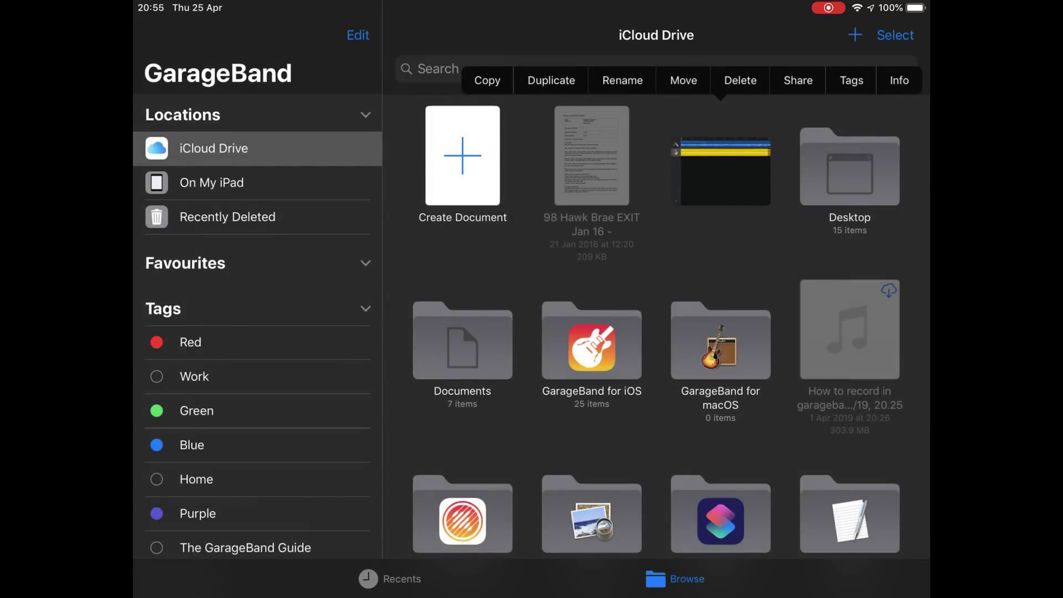
{"action": "left_click", "coordinate": [798, 80]}
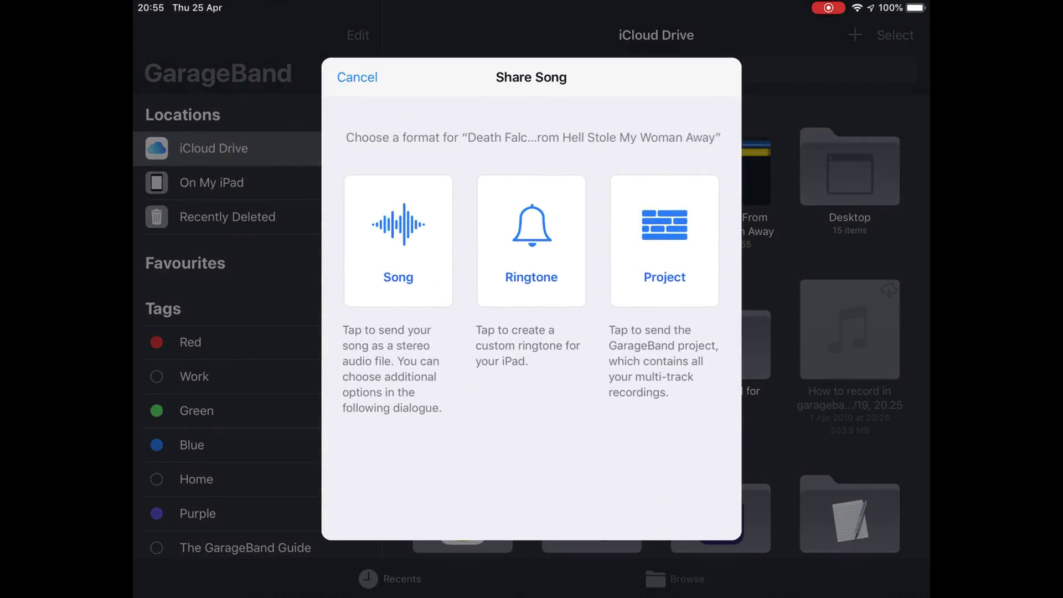
{"action": "left_click", "coordinate": [664, 240]}
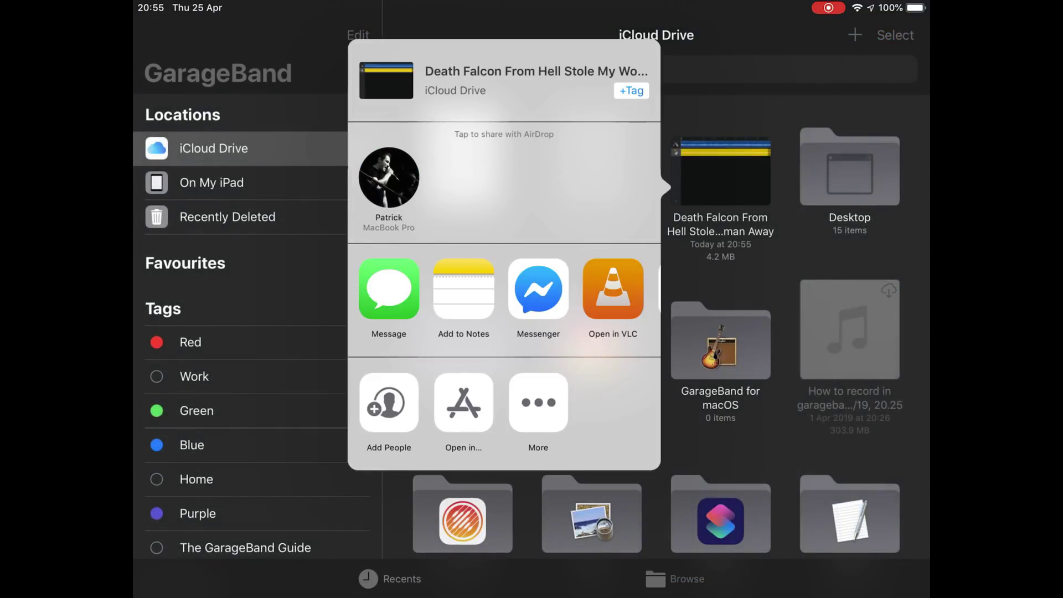
{"action": "left_click", "coordinate": [388, 174]}
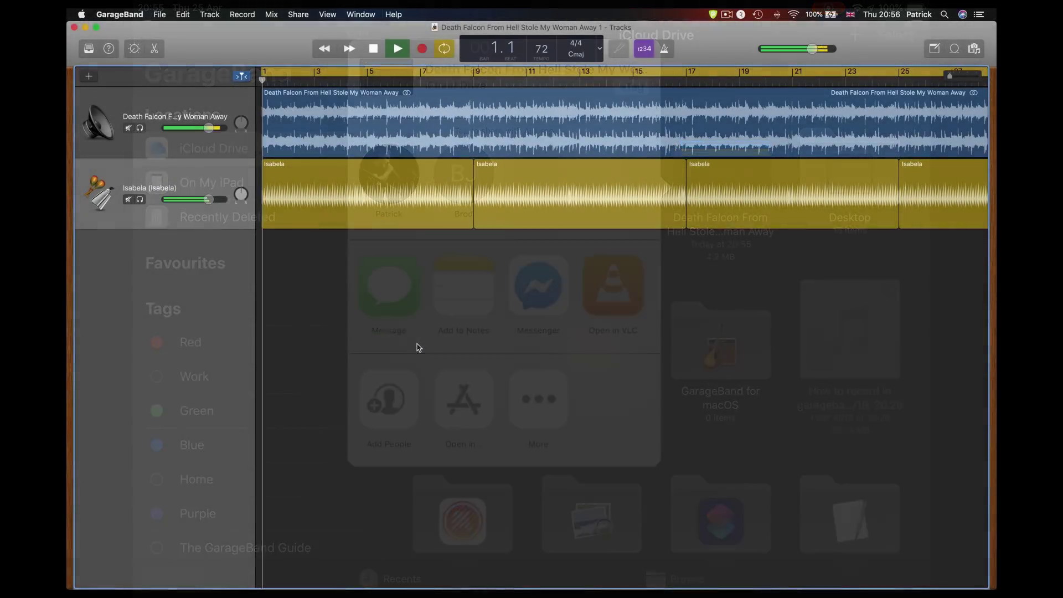
Play the returned two-track project and lower the Isabela percussion track's volume a little.
{"action": "key", "text": "space"}
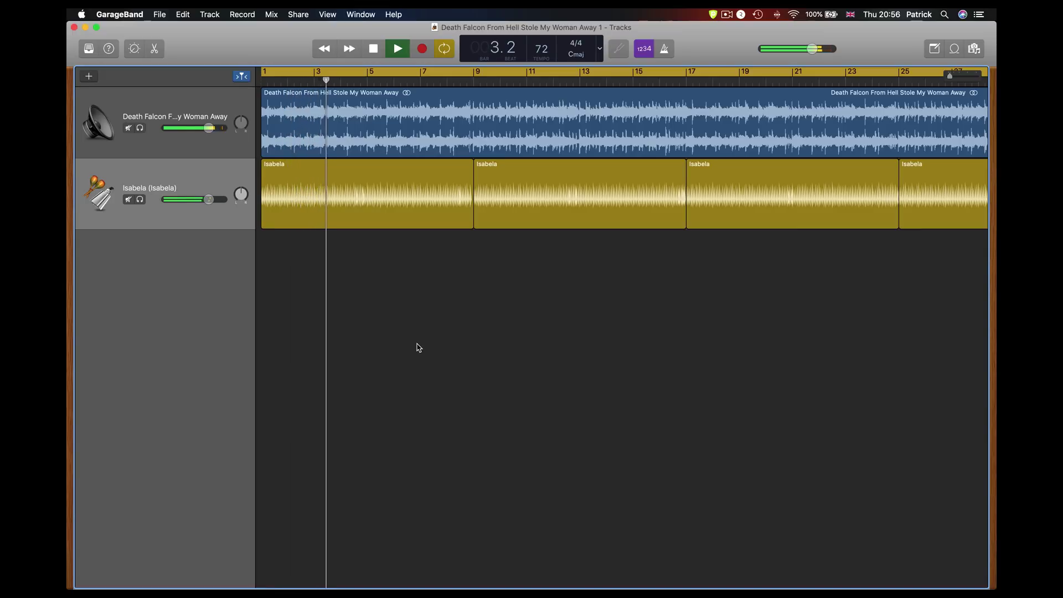
{"action": "left_click_drag", "start_coordinate": [210, 200], "coordinate": [204, 200]}
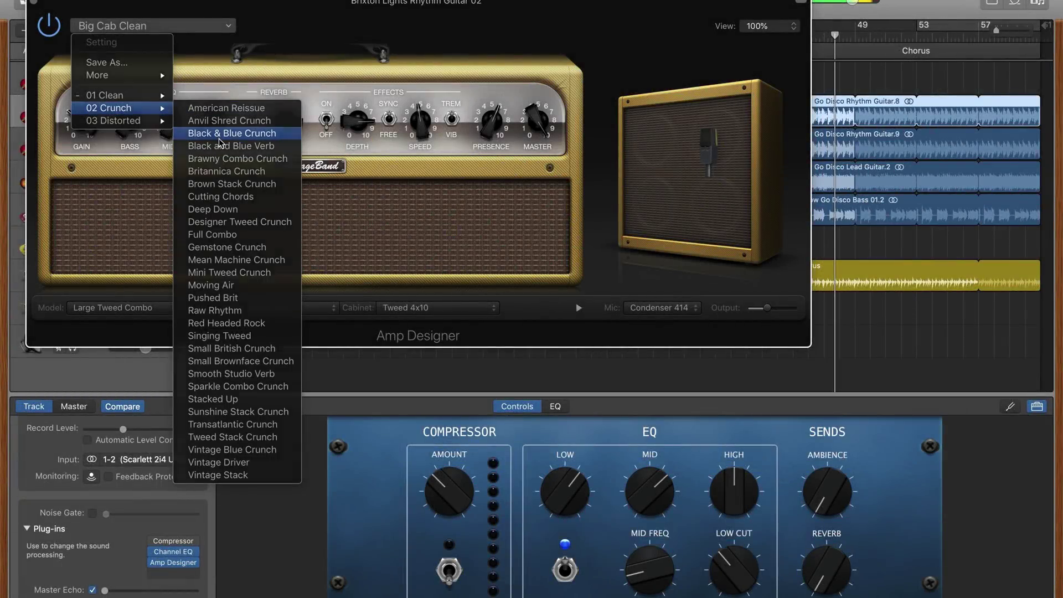
Load the Black & Blue Crunch preset in Amp Designer and set the microphone to Dynamic 20.
{"action": "left_click", "coordinate": [219, 134]}
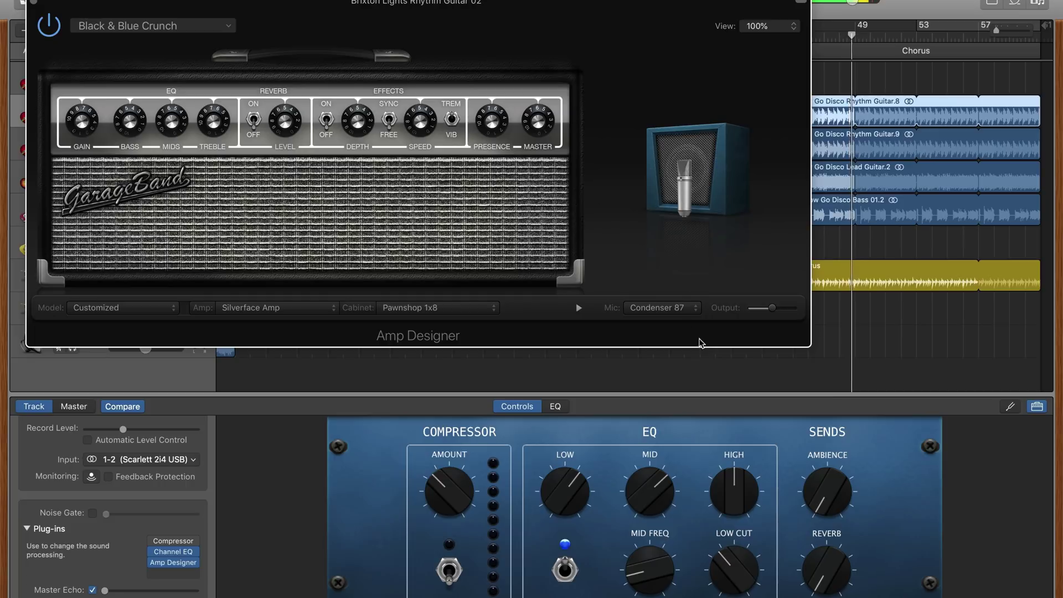
{"action": "left_click", "coordinate": [658, 308]}
{"action": "left_click", "coordinate": [670, 331]}
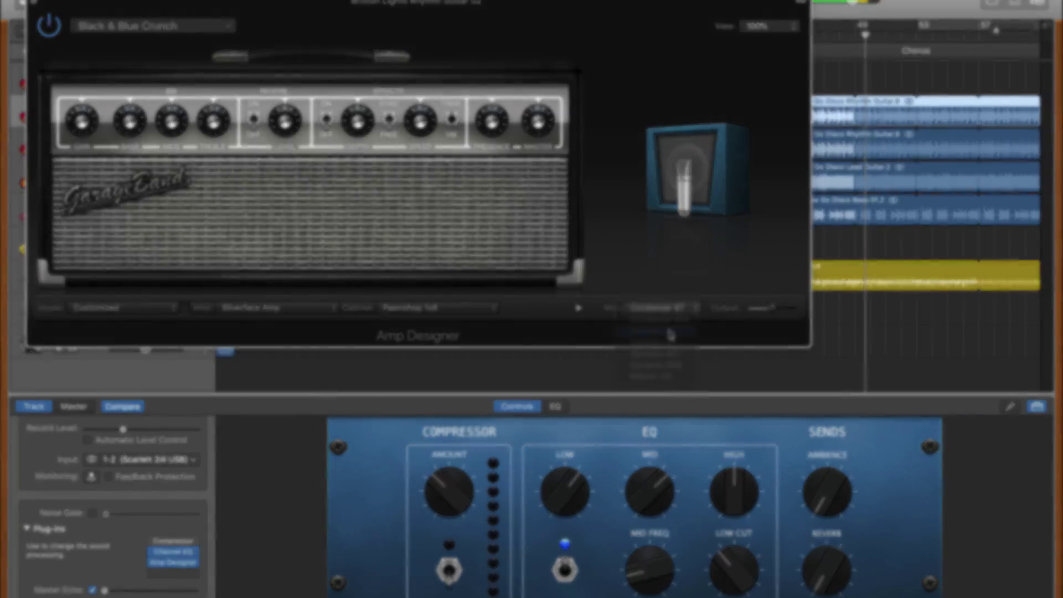